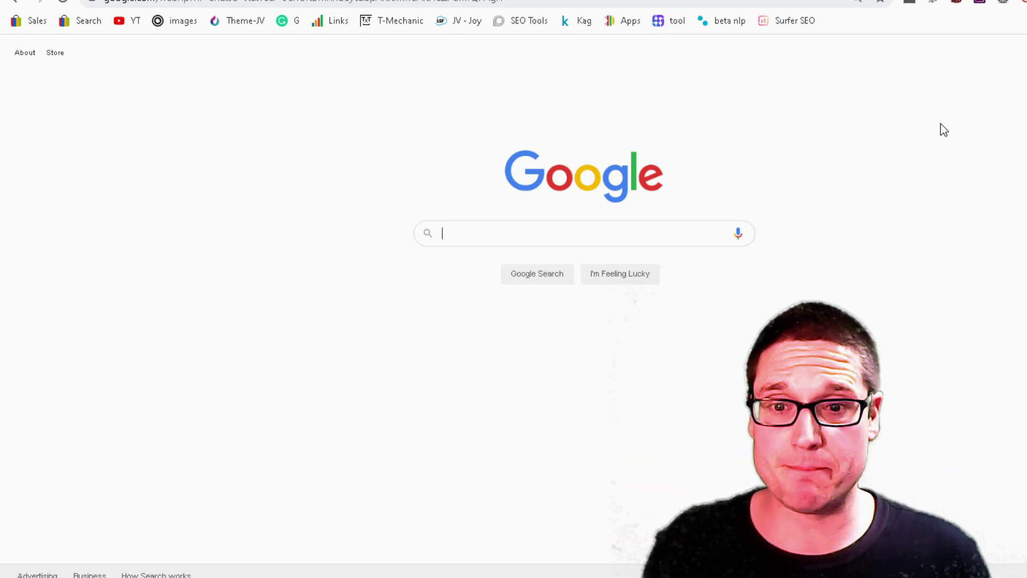
Search Google for the Tamaqua internet marketing business and open its listing in Maps.
type("chris pa")
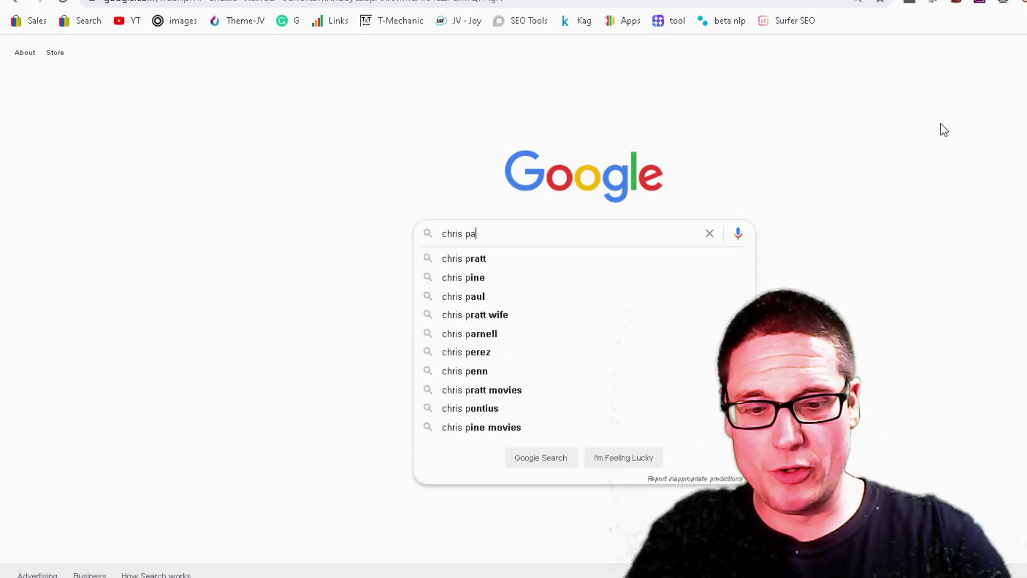
type("lmer marketing")
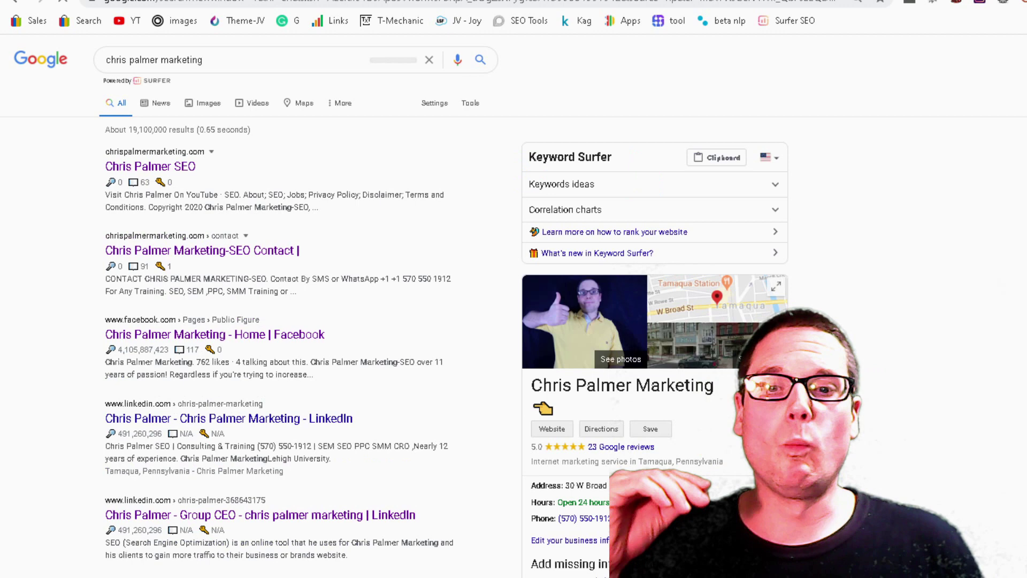
triple_click(706, 390)
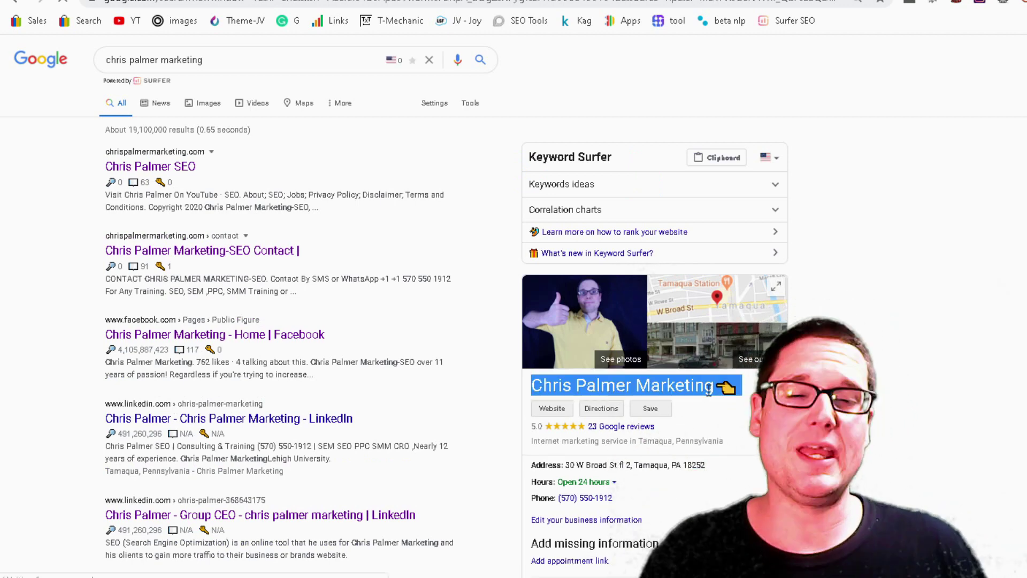
left_click(297, 106)
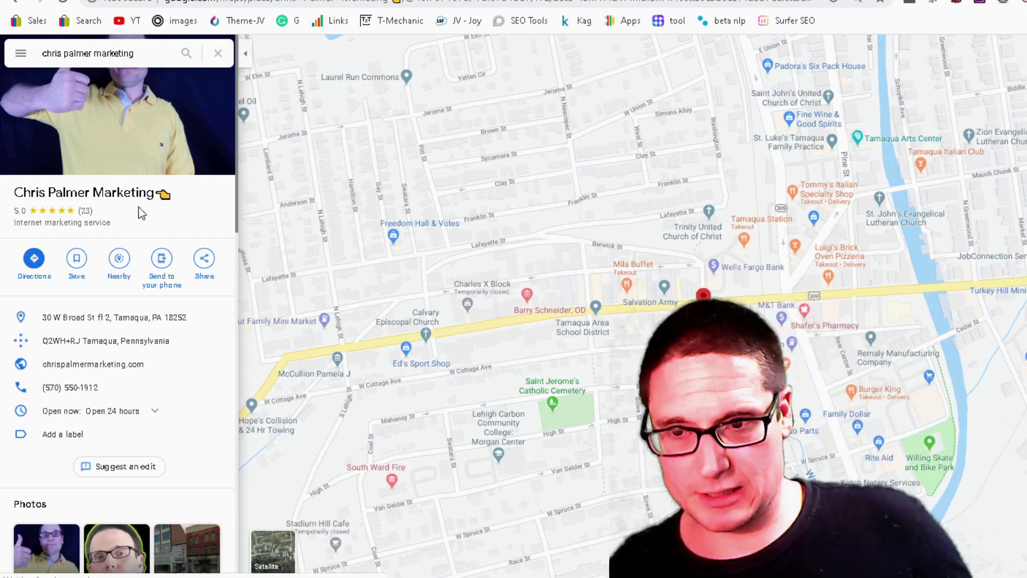
Copy the 'Internet marketing service' category and open the listing's page source.
left_click_drag(113, 224, 10, 229)
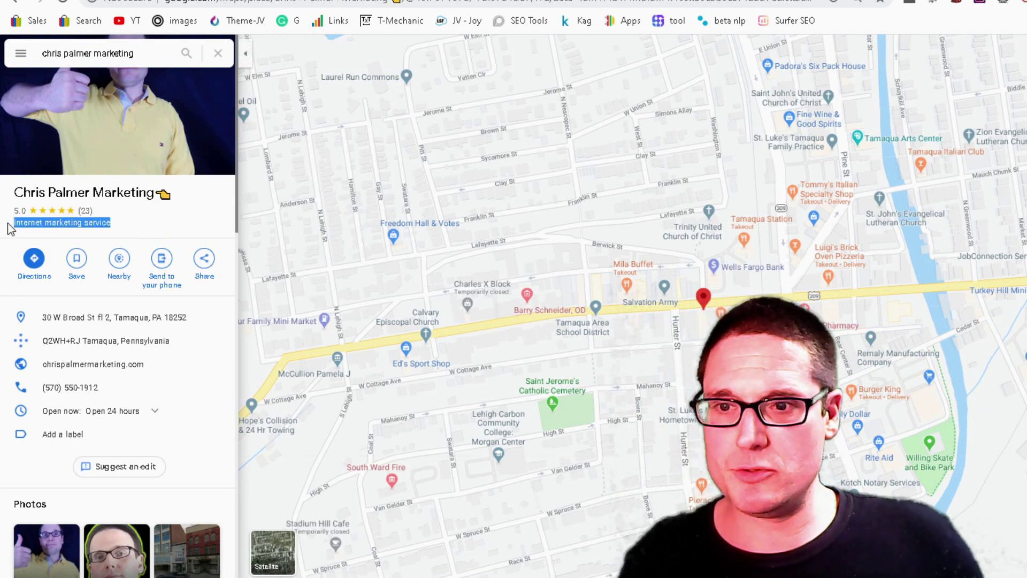
right_click(52, 224)
left_click(69, 231)
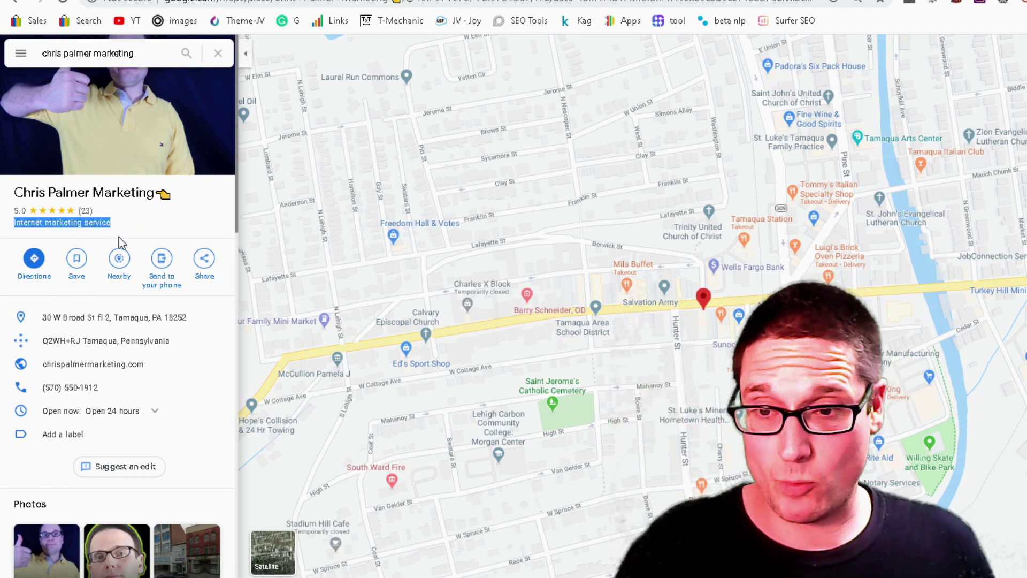
left_click(142, 224)
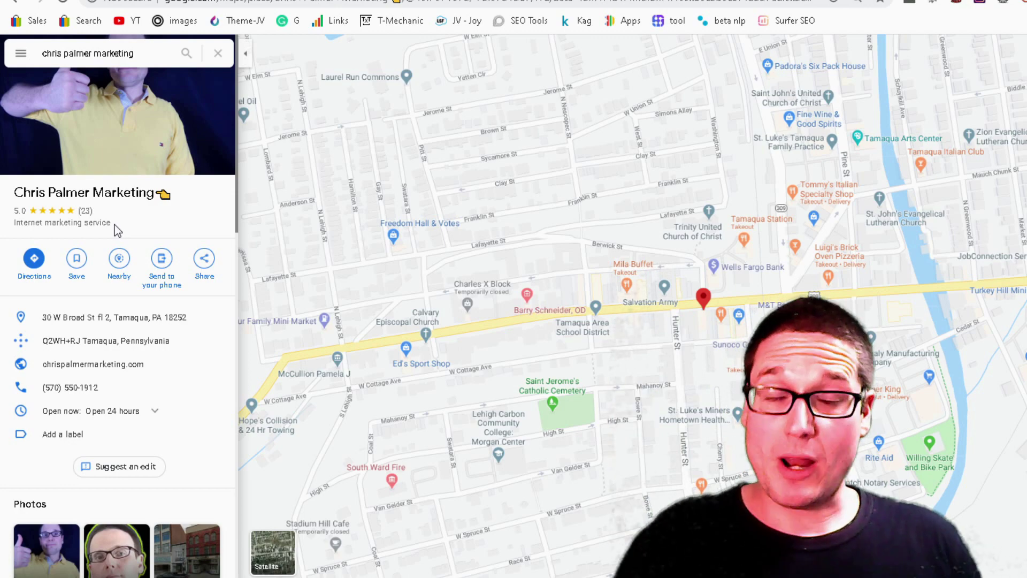
right_click(120, 223)
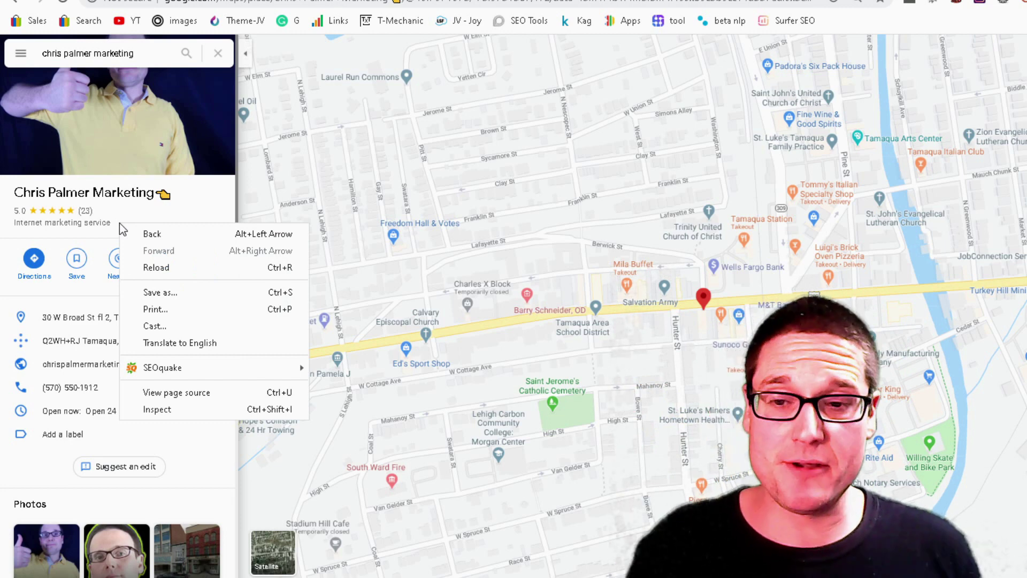
left_click(211, 396)
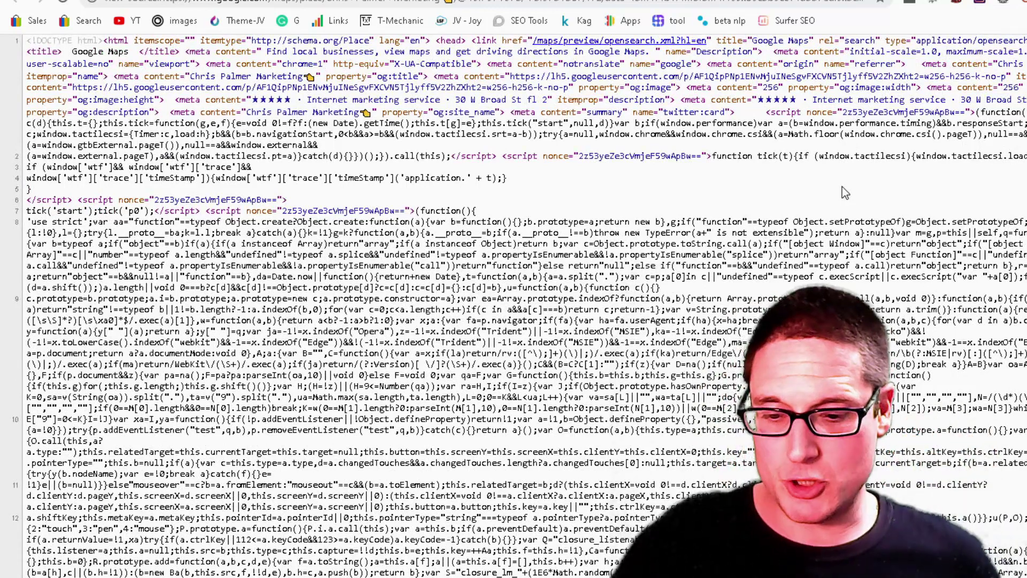
Search the page source for 'cid' and step to match 4 of 8 on line 183.
key("ctrl+f")
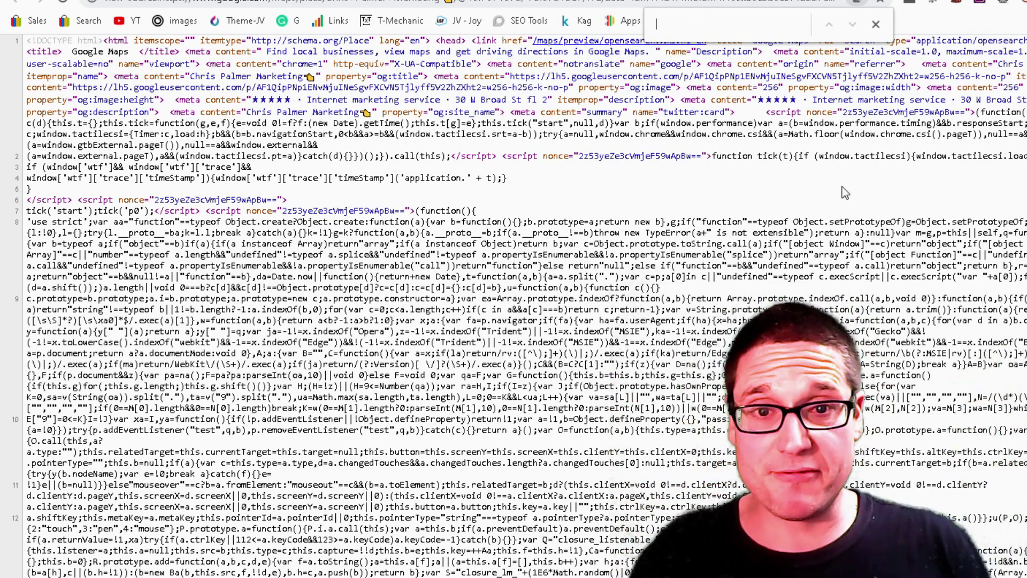
type("x")
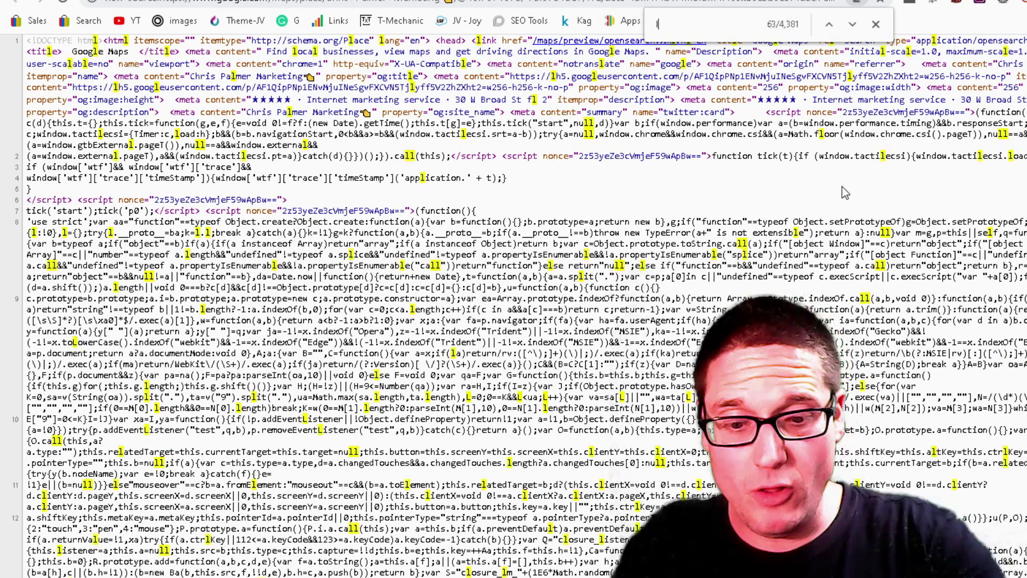
key("BackSpace")
type("cid")
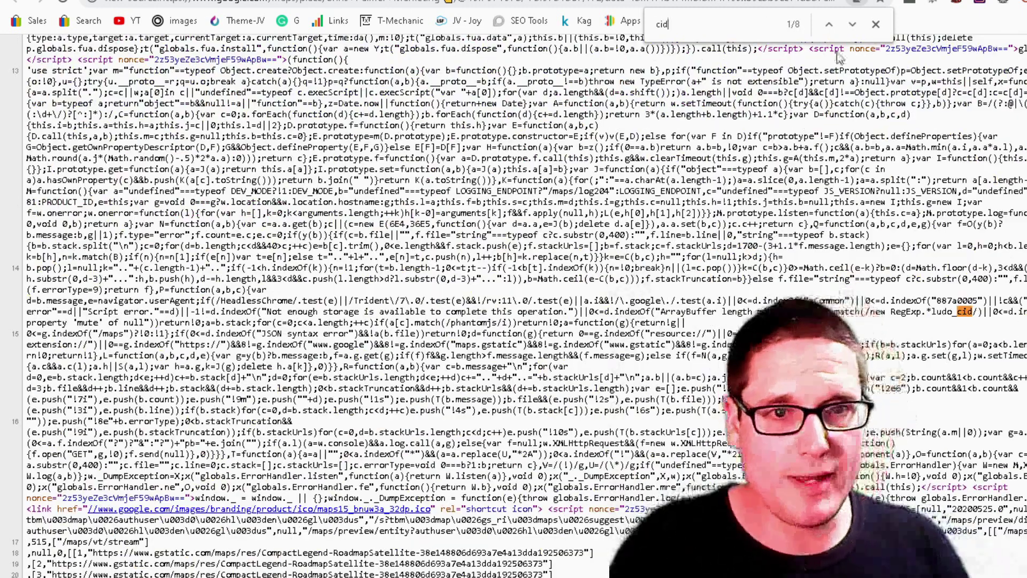
left_click(852, 26)
left_click(853, 25)
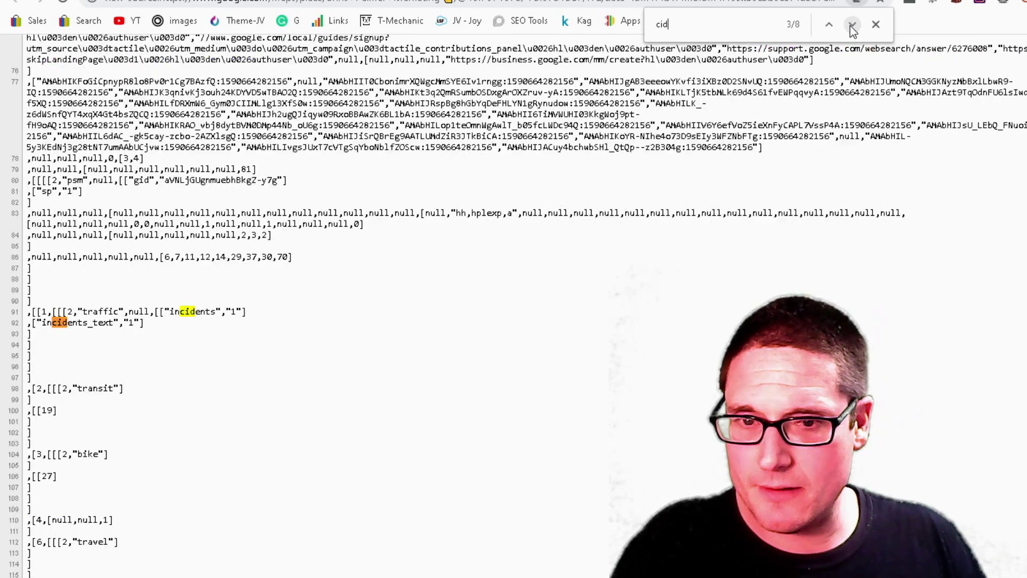
left_click(853, 26)
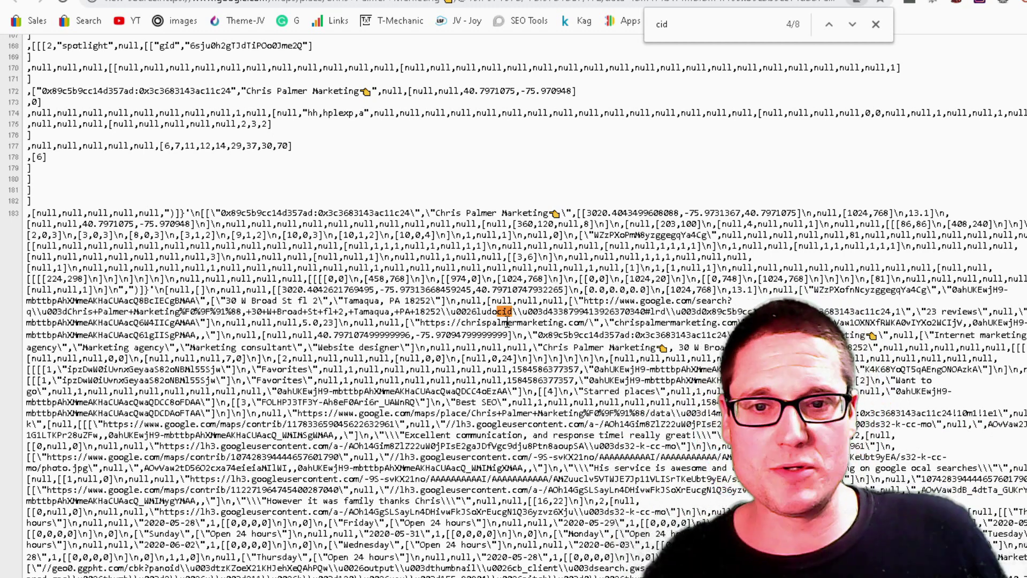
Select the full CID number between ludocid and #lrd.
left_click_drag(514, 314, 452, 314)
left_click(455, 317)
left_click(505, 313)
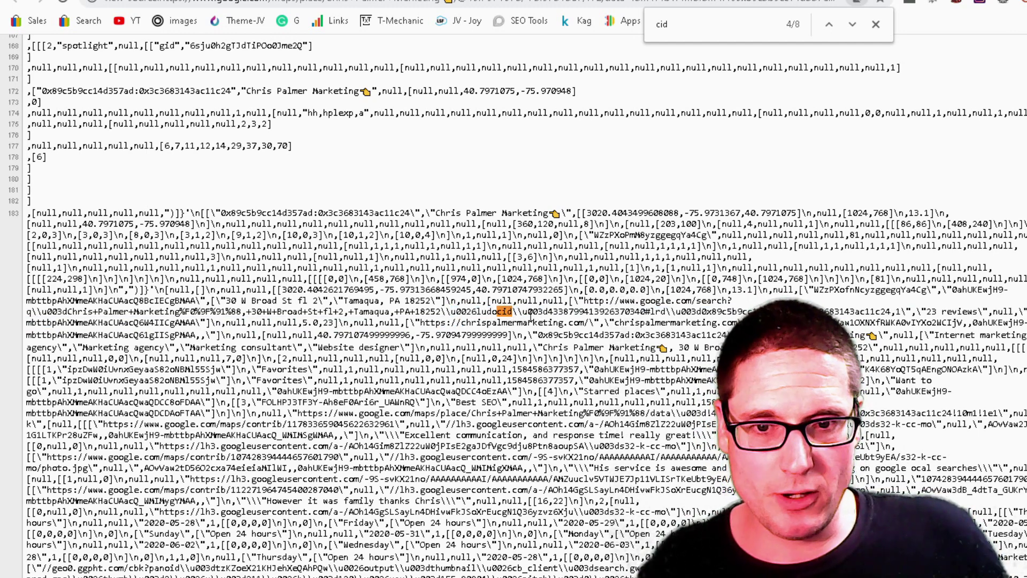
left_click_drag(525, 313, 662, 311)
left_click(664, 312)
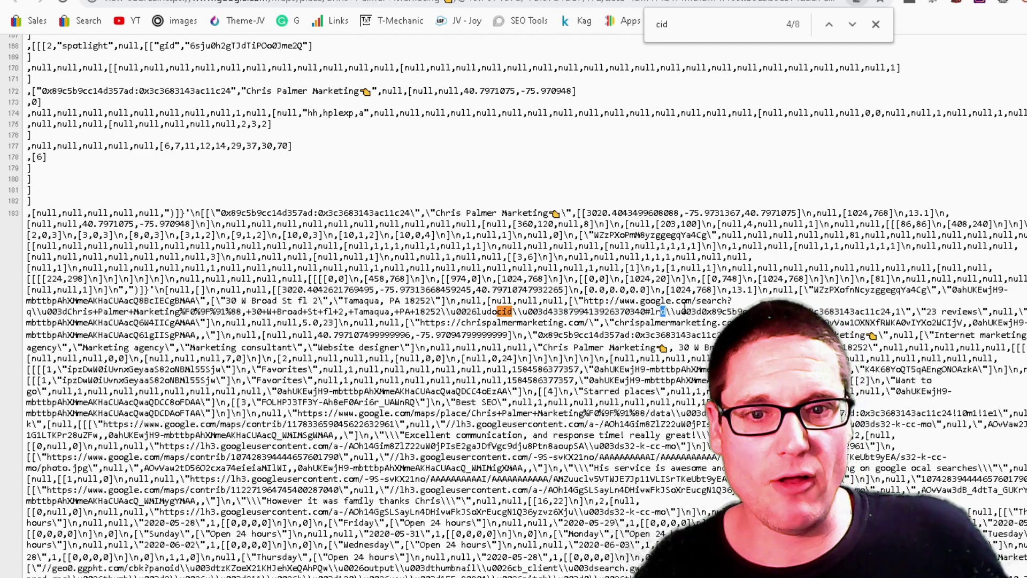
left_click(649, 315)
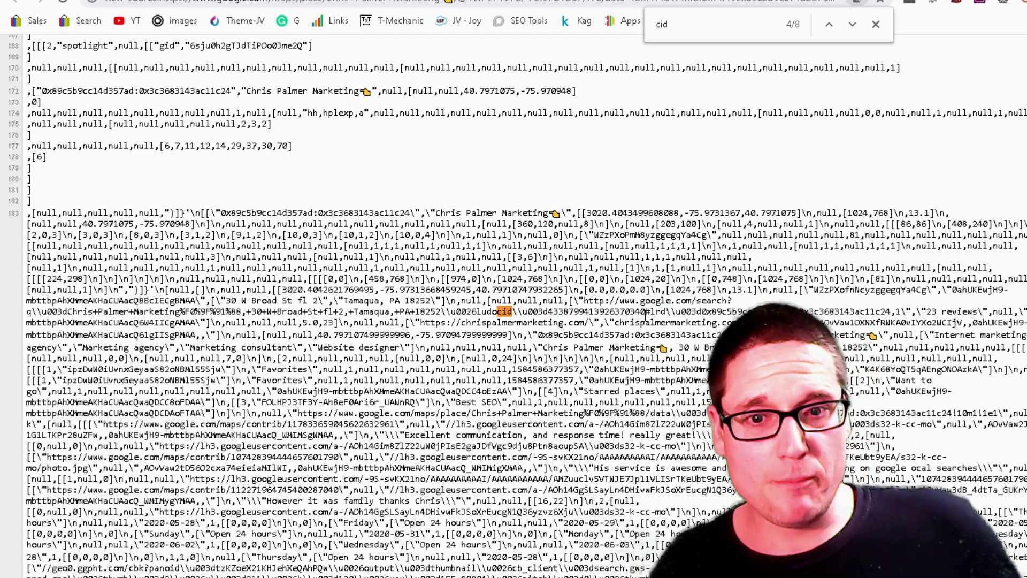
left_click_drag(645, 315, 530, 312)
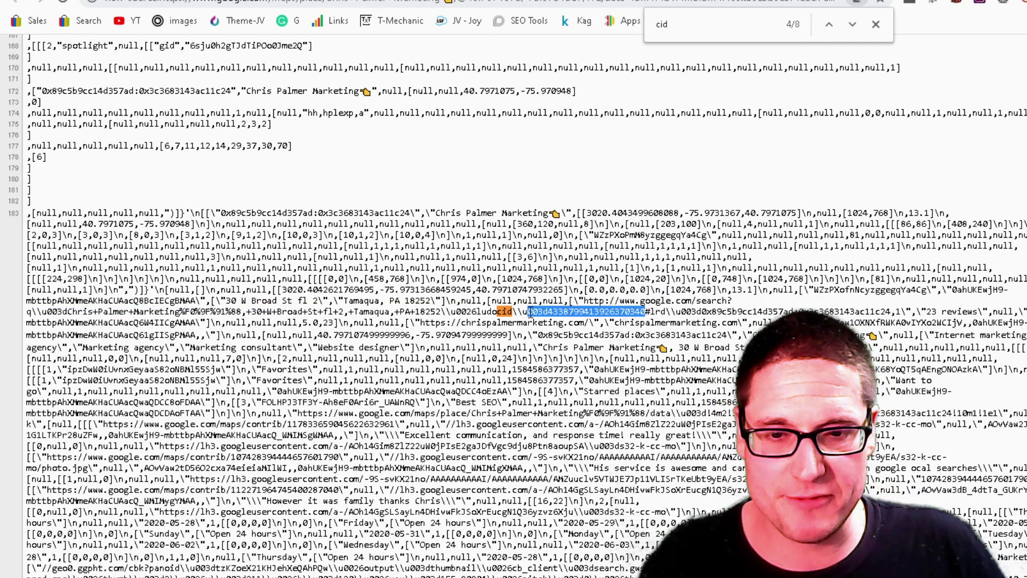
left_click(530, 315)
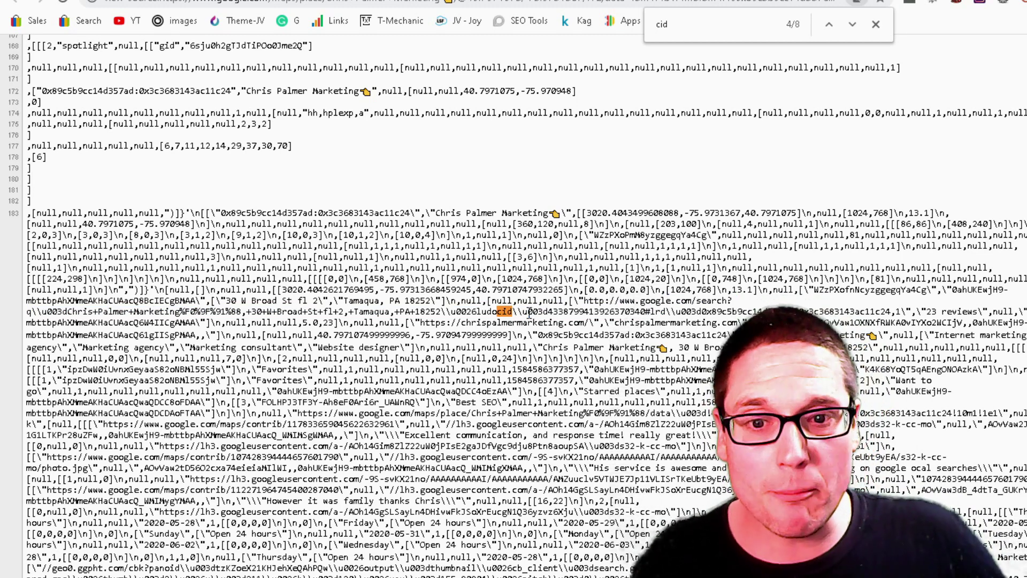
left_click_drag(529, 315, 648, 313)
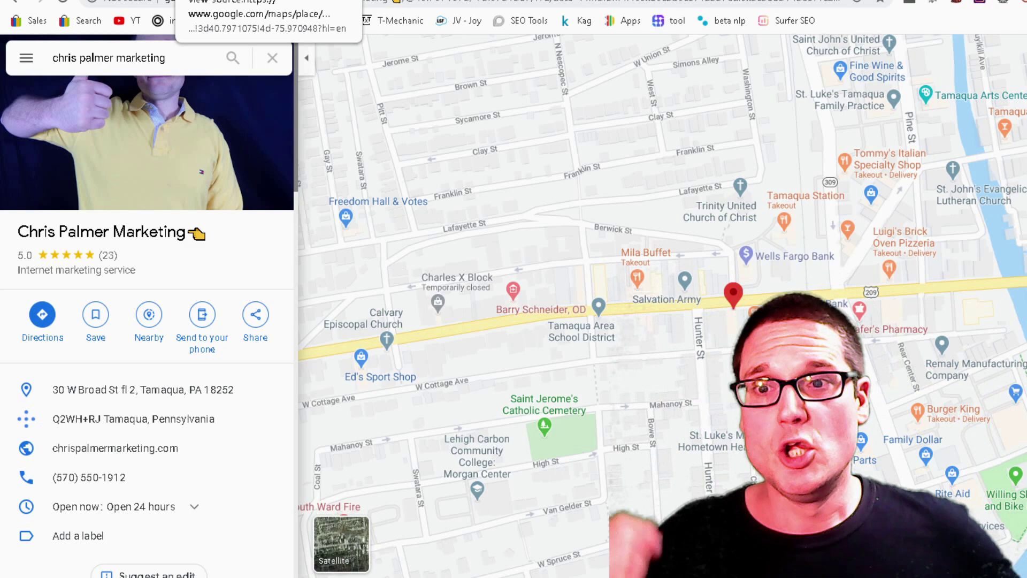
Back on the Maps listing, copy the 'Internet marketing service' category.
left_click(214, 0)
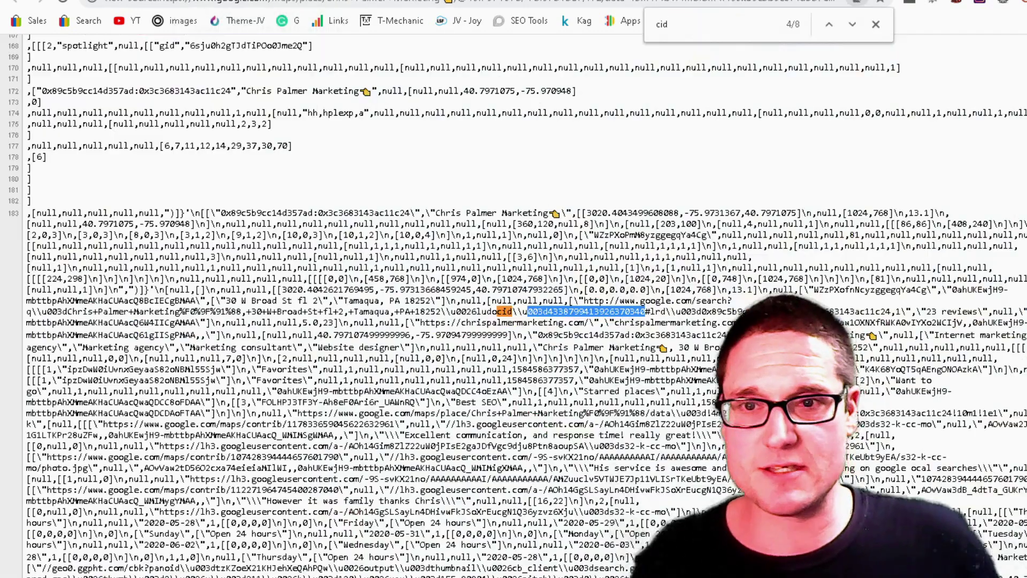
left_click(123, 0)
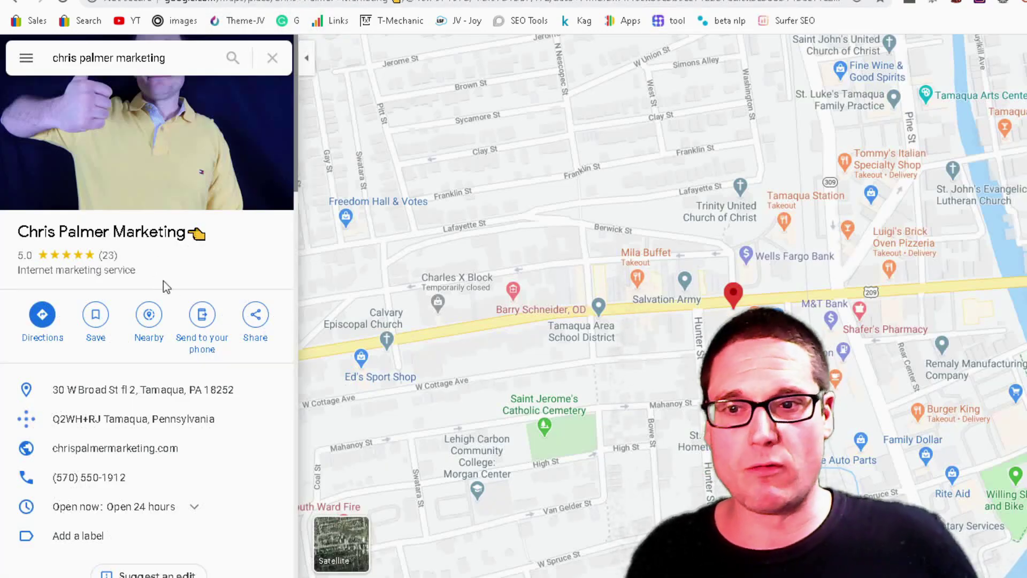
left_click_drag(163, 274, 12, 275)
key("ctrl+c")
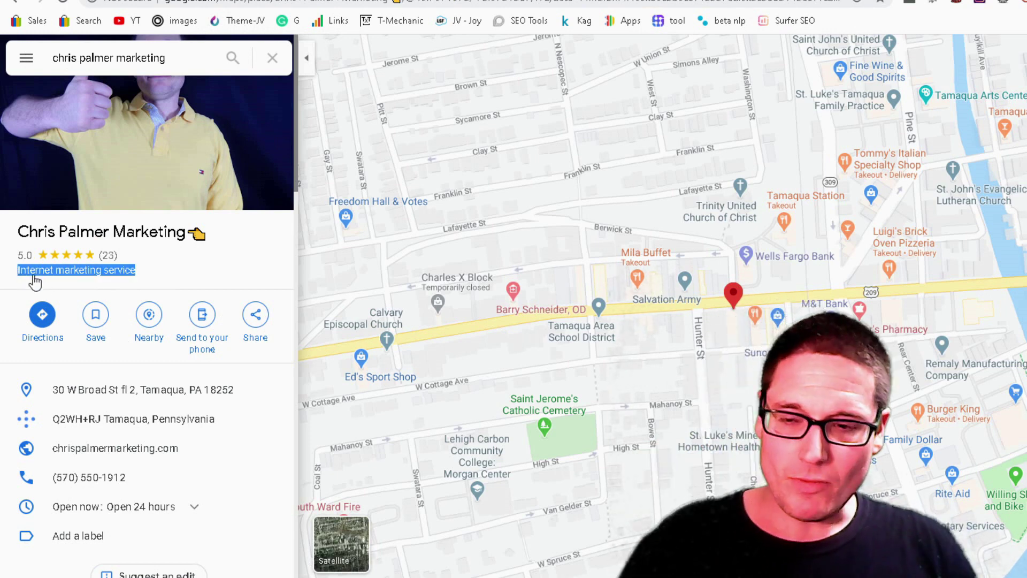
right_click(60, 273)
left_click(82, 284)
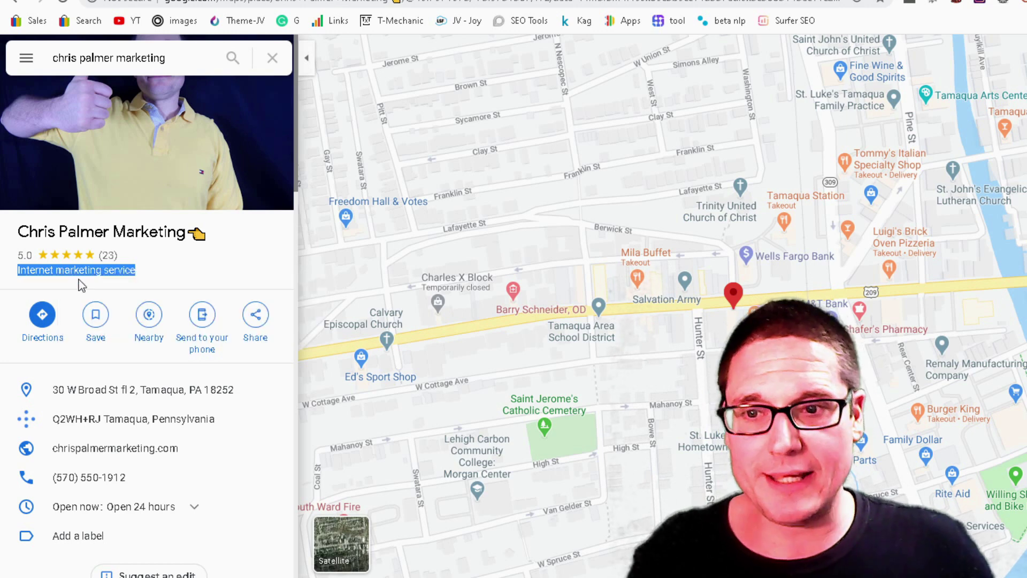
Open a fresh page source view of the listing.
left_click(171, 274)
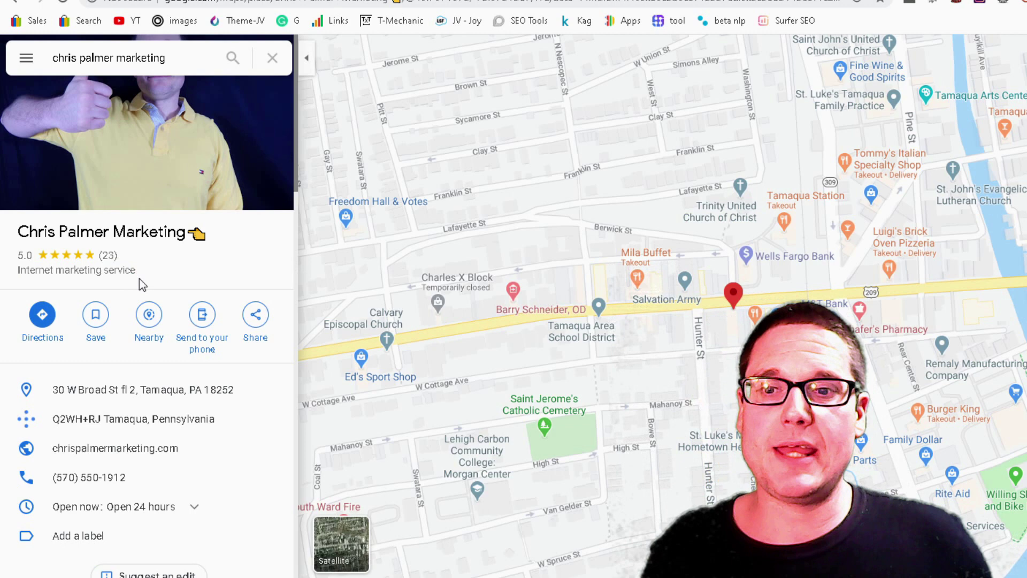
right_click(143, 271)
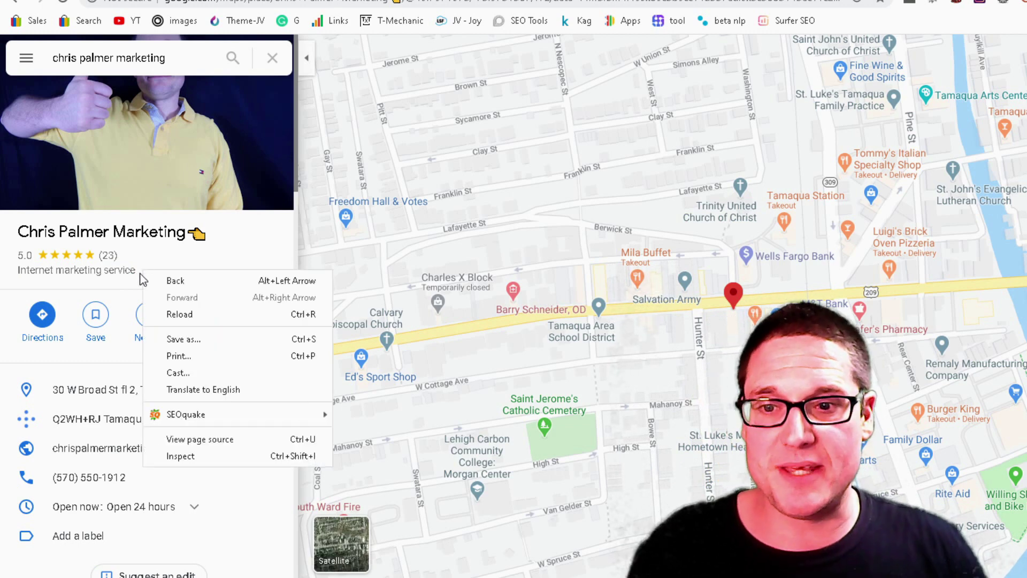
left_click(224, 436)
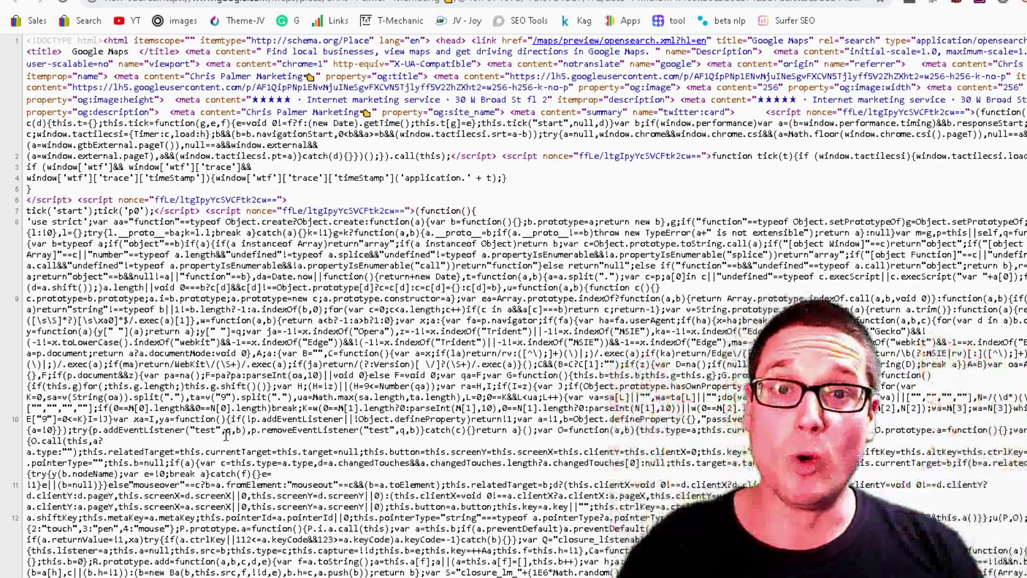
Find the pasted 'Internet marketing service' in the source, reaching match 3 of 9 on line 182.
key("ctrl+f")
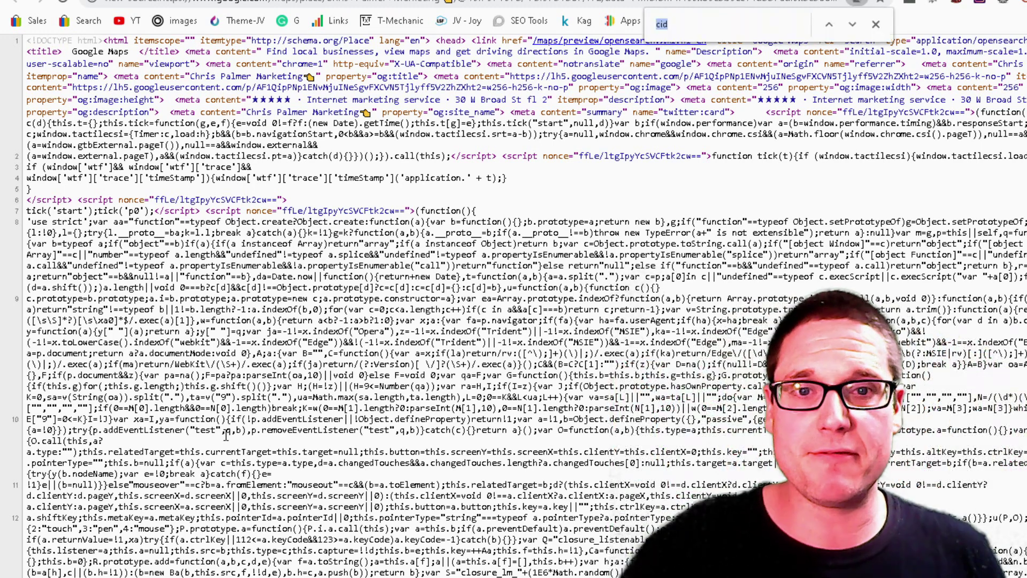
right_click(693, 29)
left_click(738, 123)
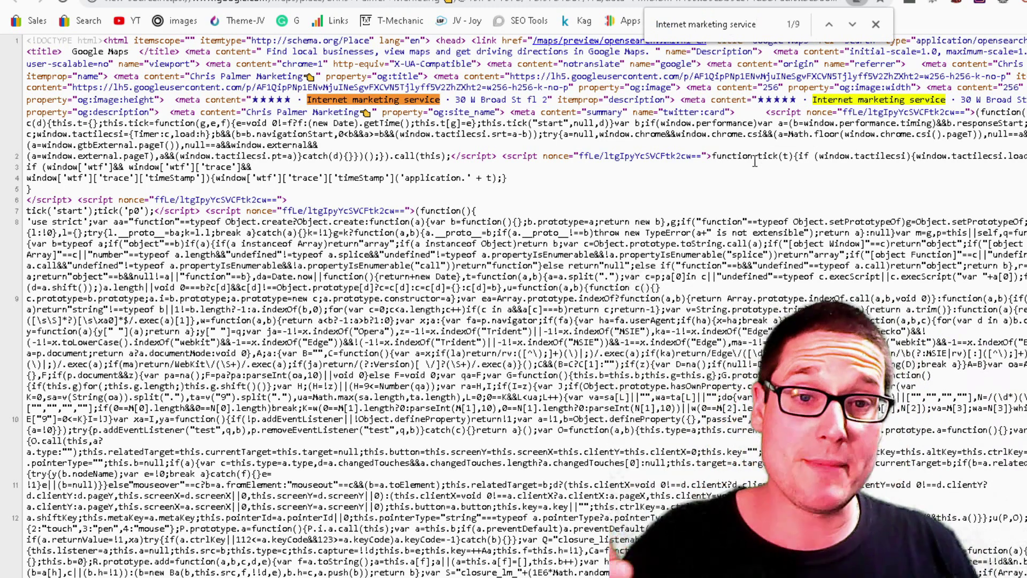
left_click(850, 26)
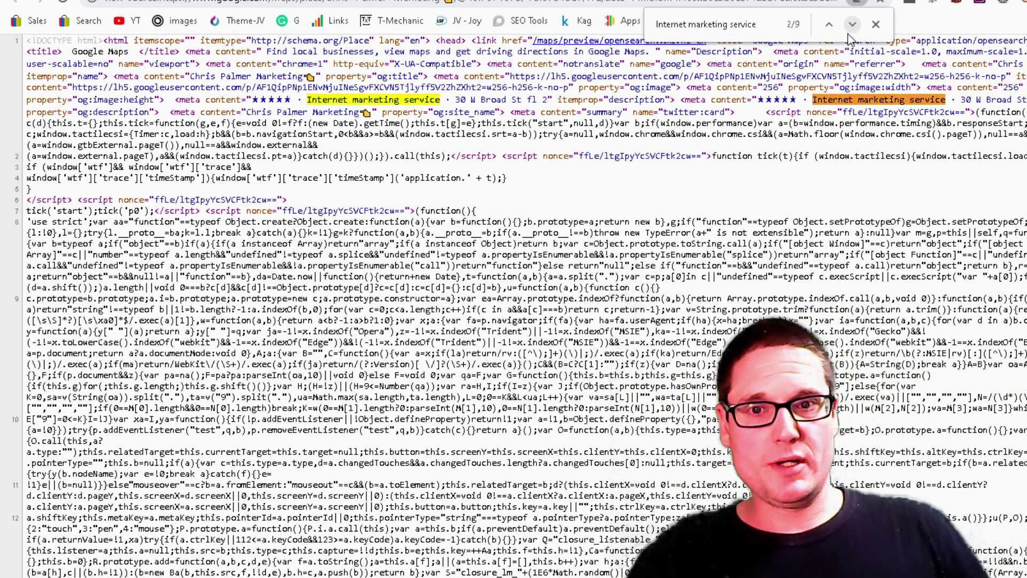
left_click(852, 26)
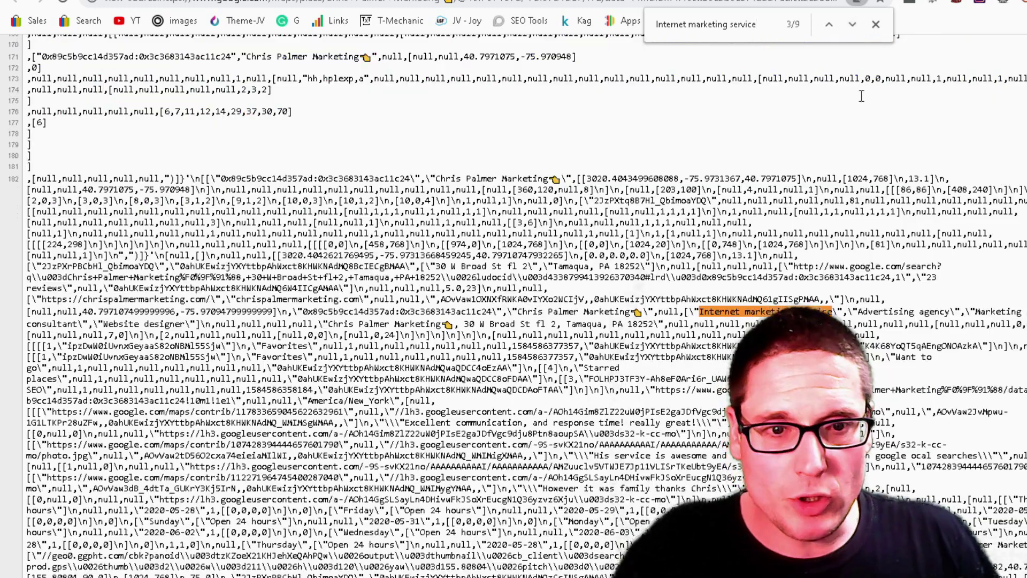
Highlight the secondary categories Advertising agency, Marketing consultant and Website designer beside it.
left_click_drag(58, 178, 802, 255)
left_click_drag(899, 324, 880, 334)
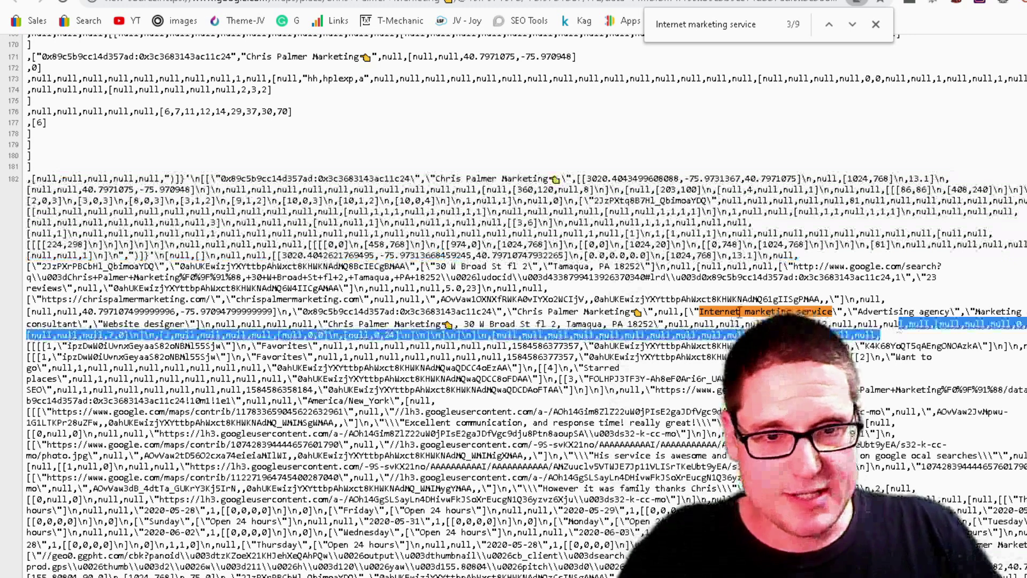
left_click_drag(698, 312, 853, 312)
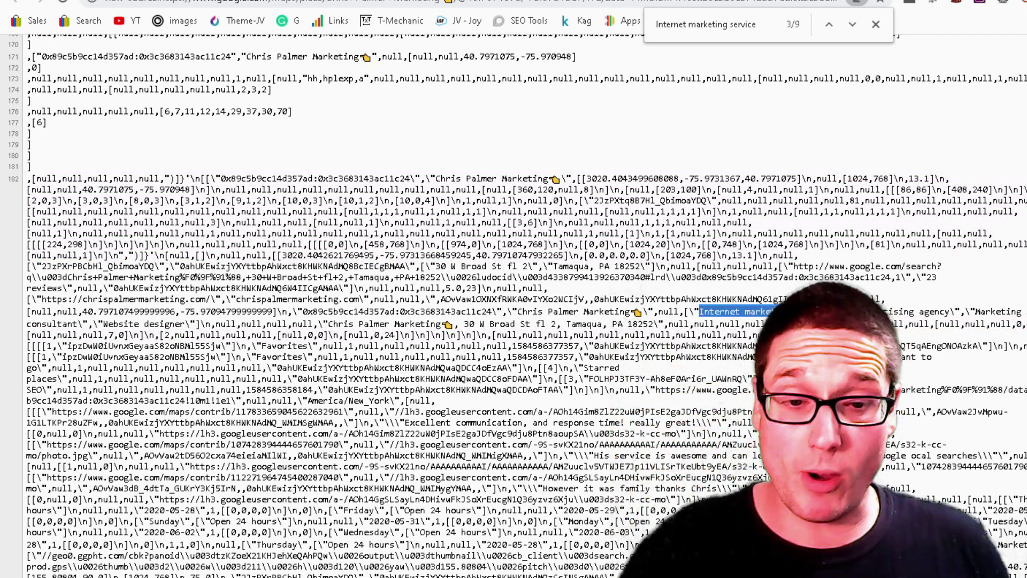
left_click_drag(858, 311, 949, 312)
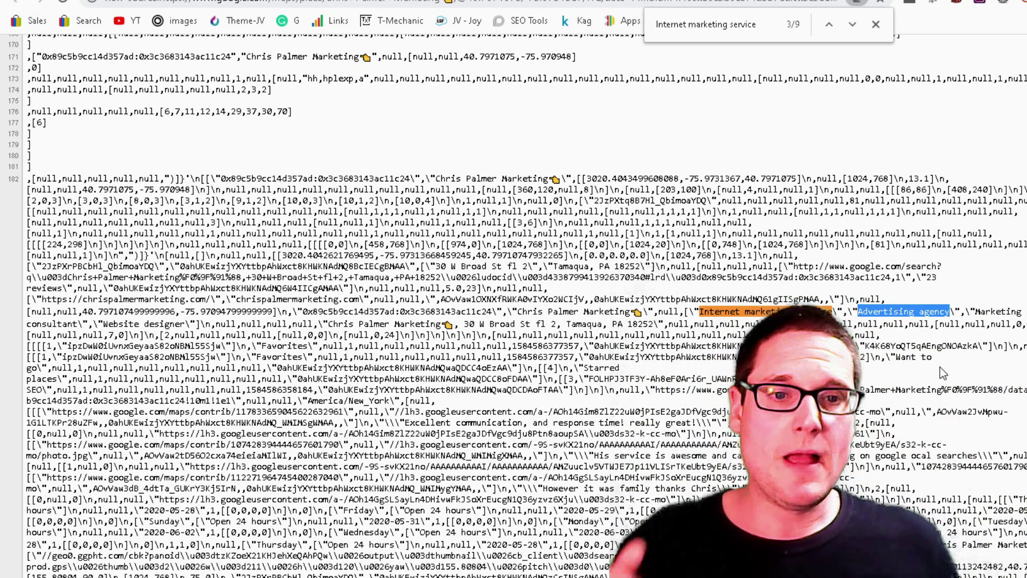
left_click(914, 313)
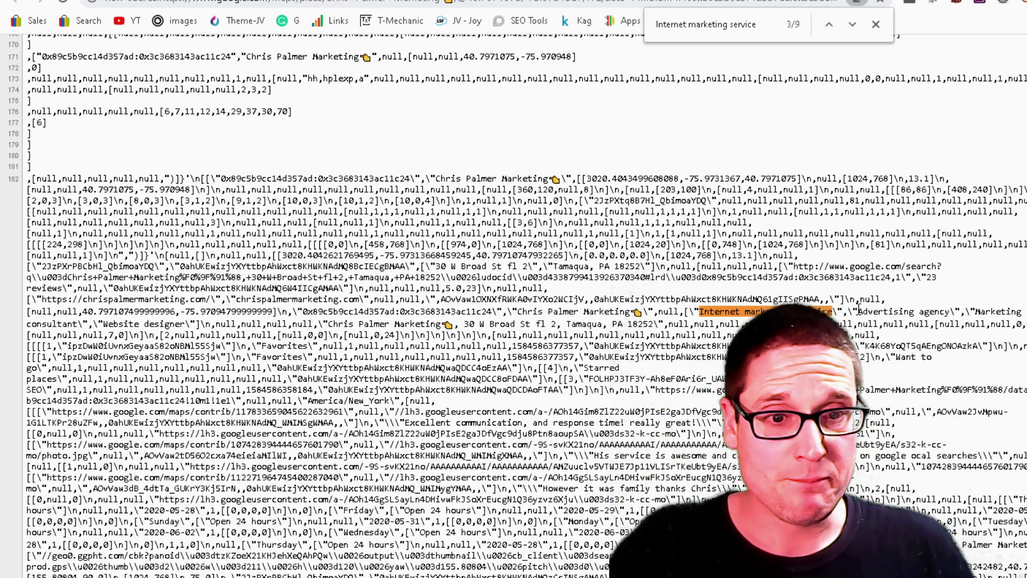
left_click_drag(858, 311, 953, 313)
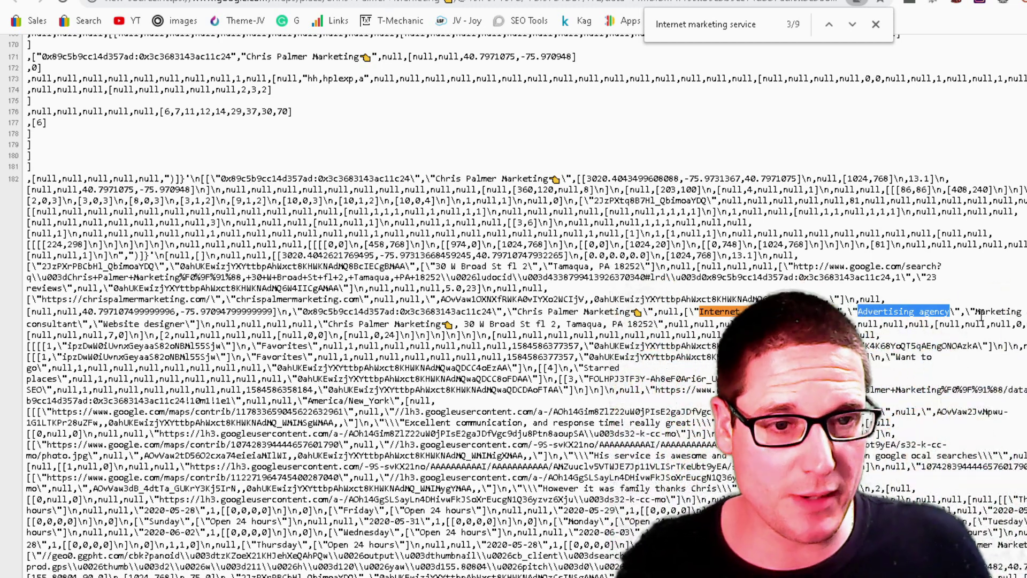
left_click_drag(981, 314, 128, 309)
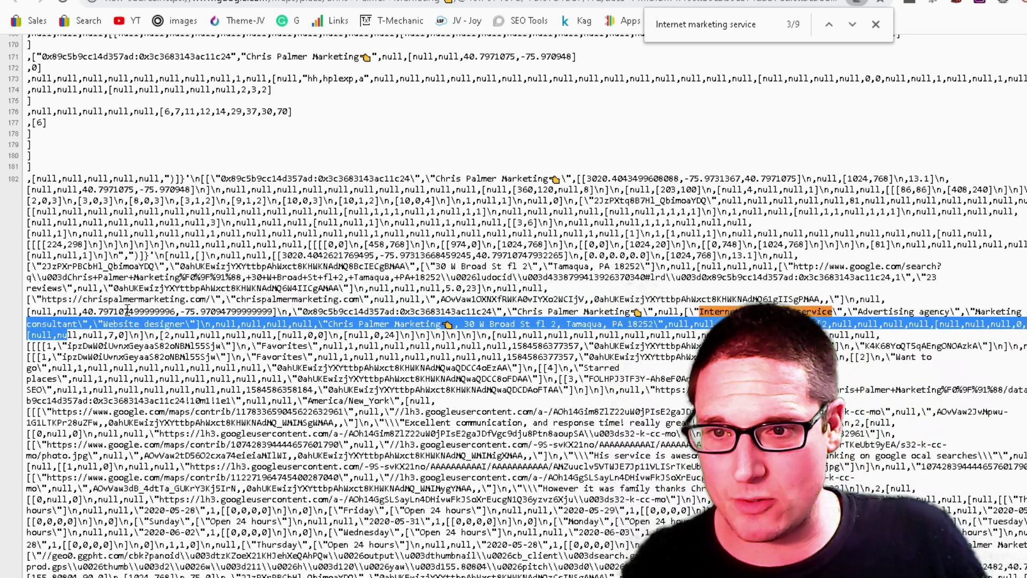
double_click(47, 323)
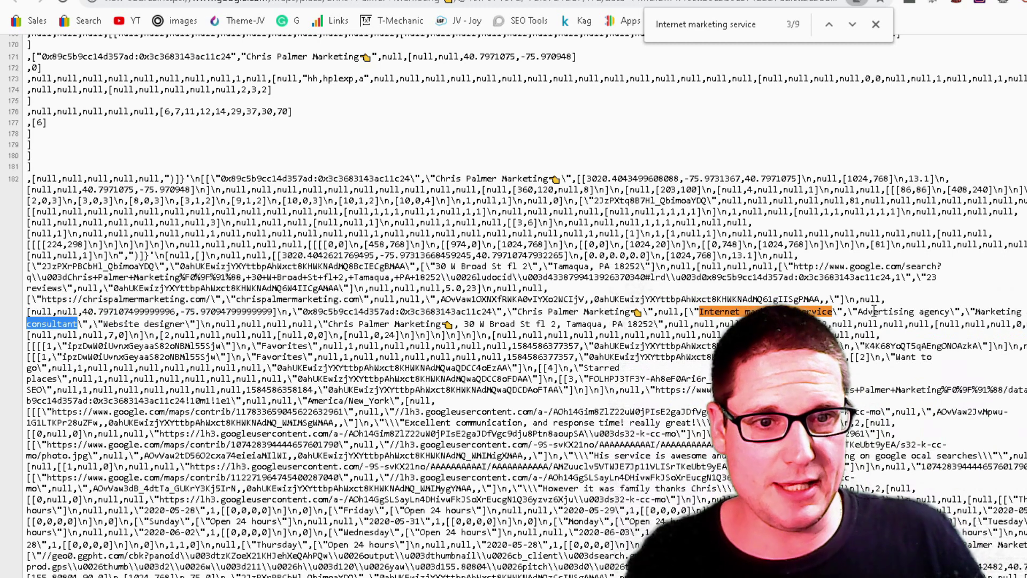
left_click_drag(873, 311, 1024, 313)
left_click(1024, 313)
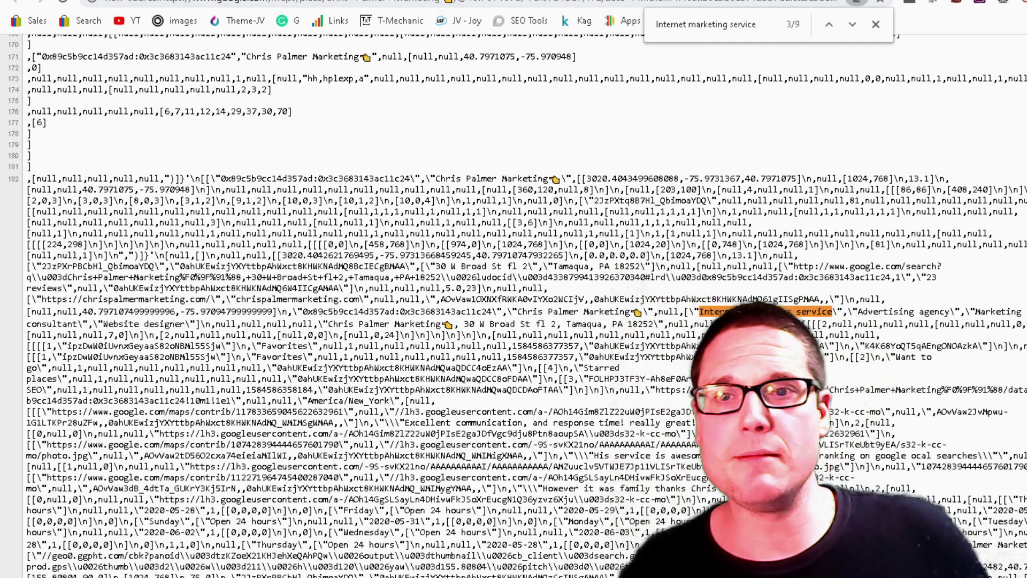
Close the source tab and reopen the Maps listing's page source.
key("ctrl+w")
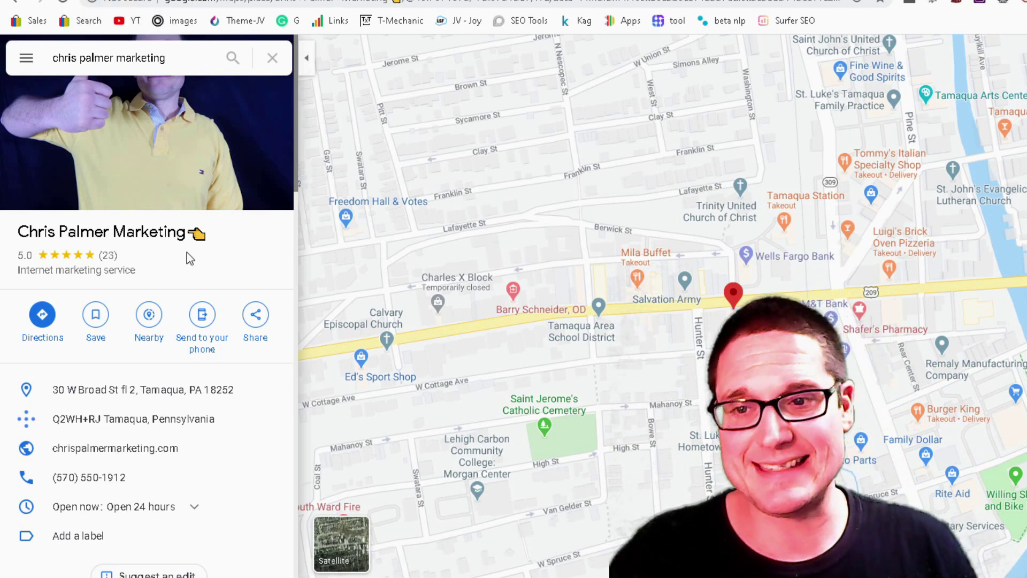
right_click(162, 267)
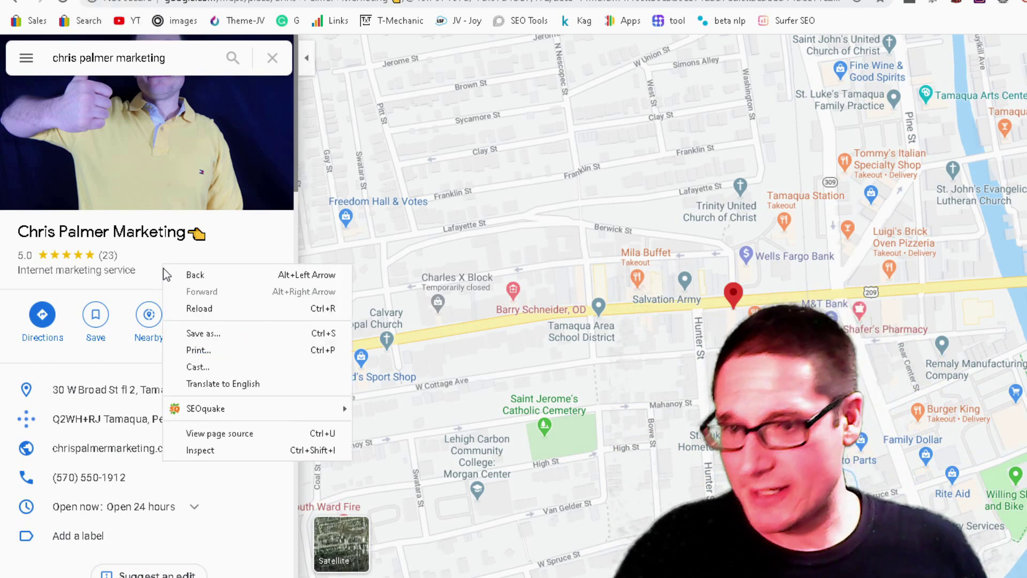
left_click(228, 434)
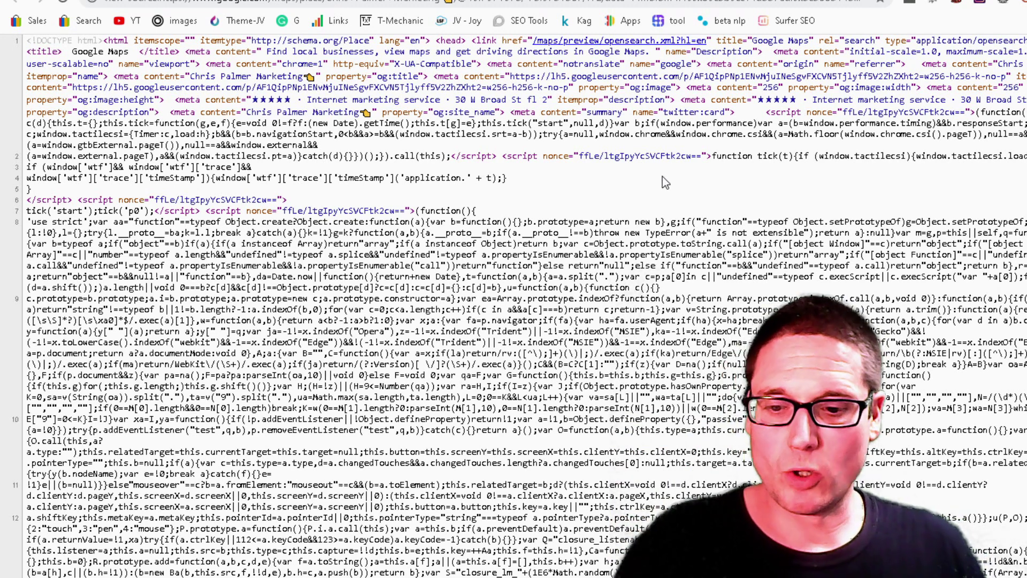
Search the page source for '/g/' to land on the listing's single entity ID match.
key("ctrl+f")
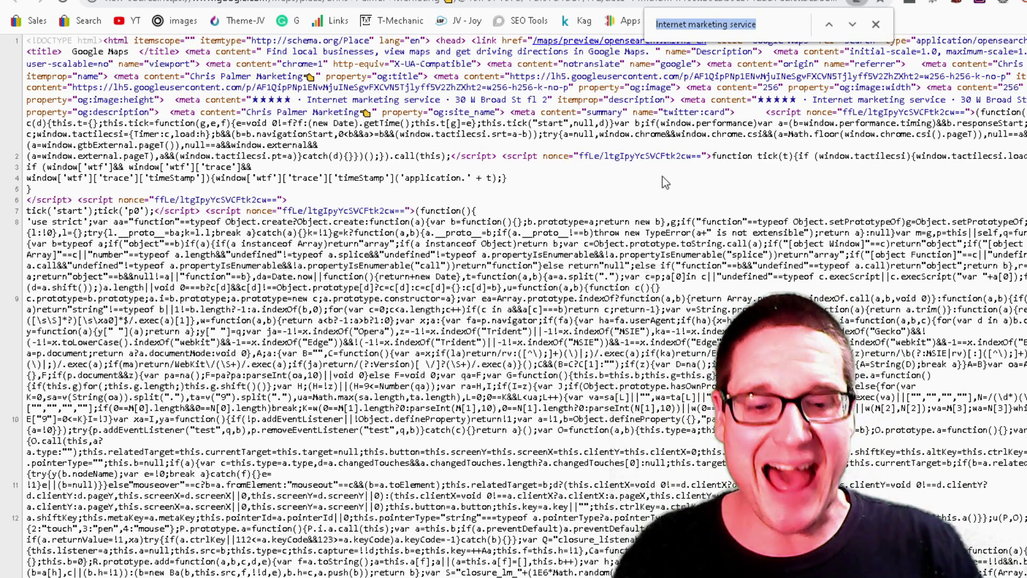
key("BackSpace")
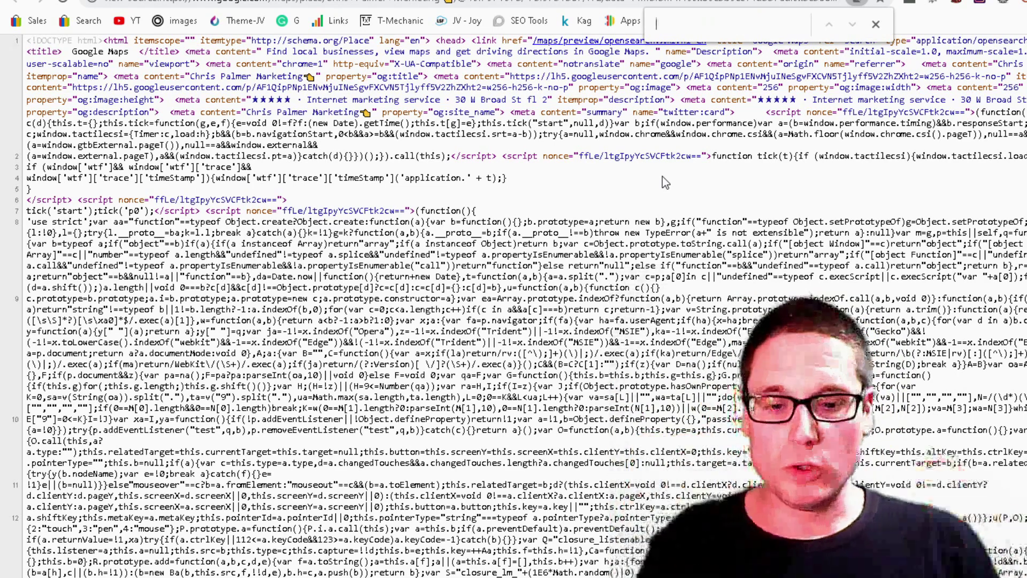
type("/g/")
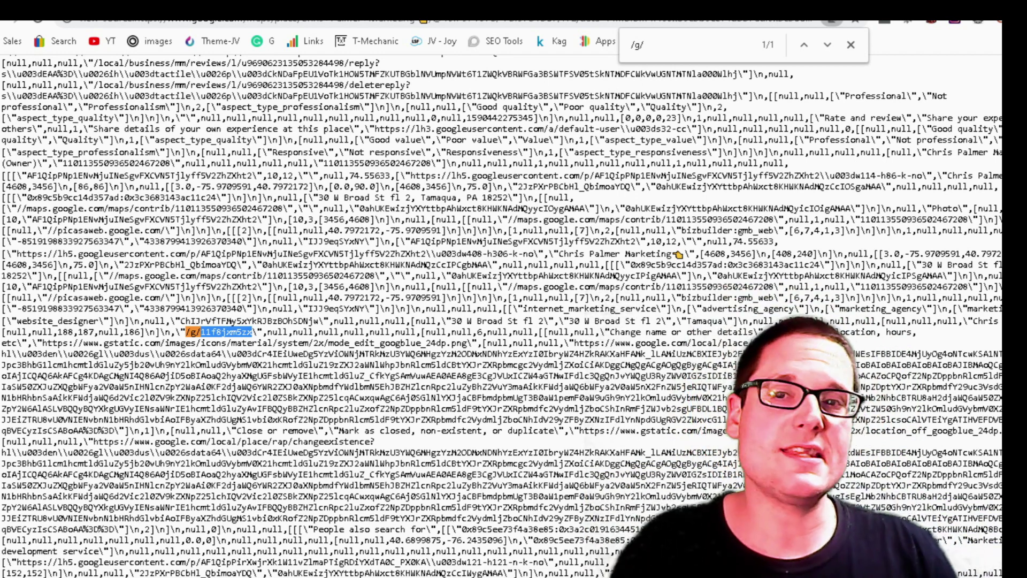
Close the source tab to return to the Maps listing.
key("ctrl+w")
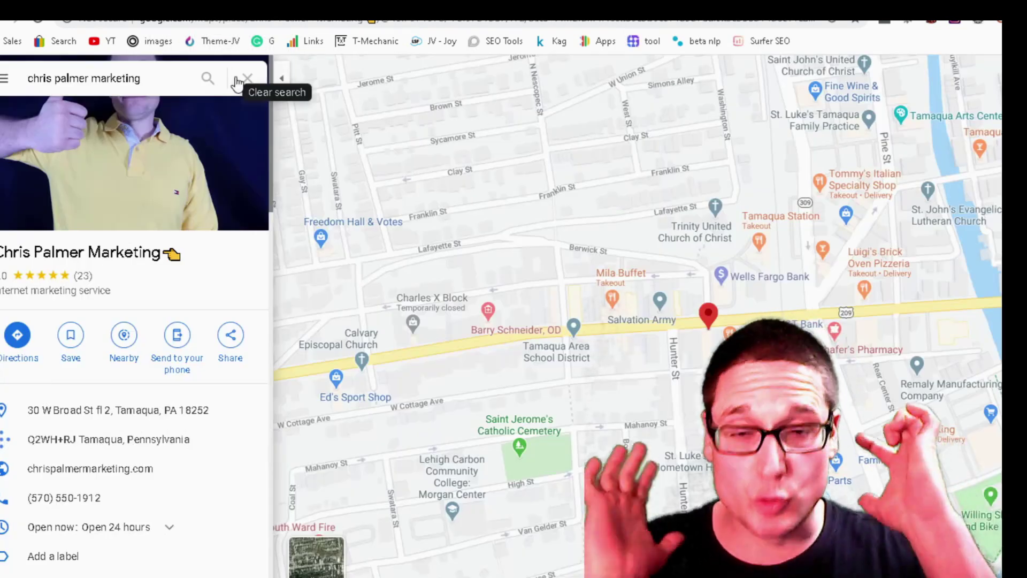